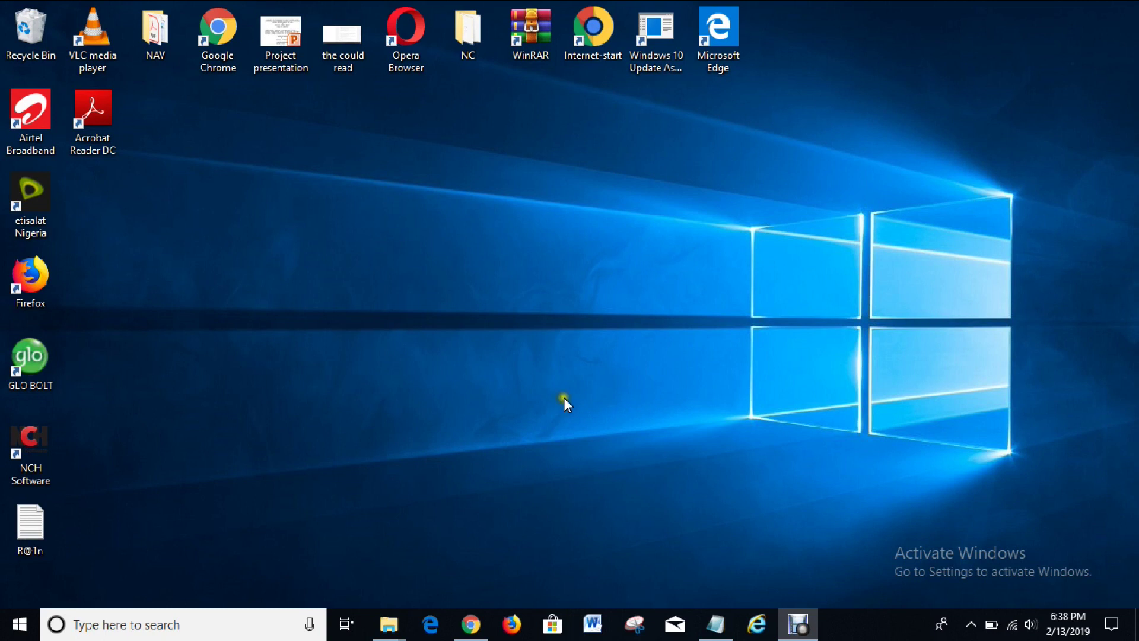
Launch Chrome and load nchsoftware.com
left_click(471, 624)
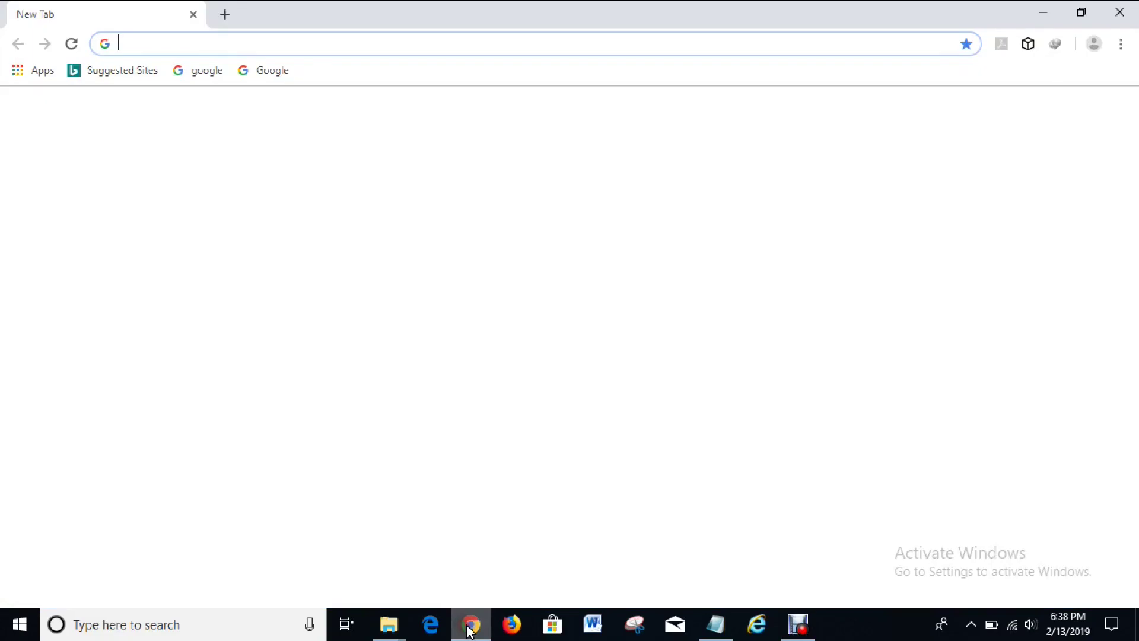
left_click(157, 45)
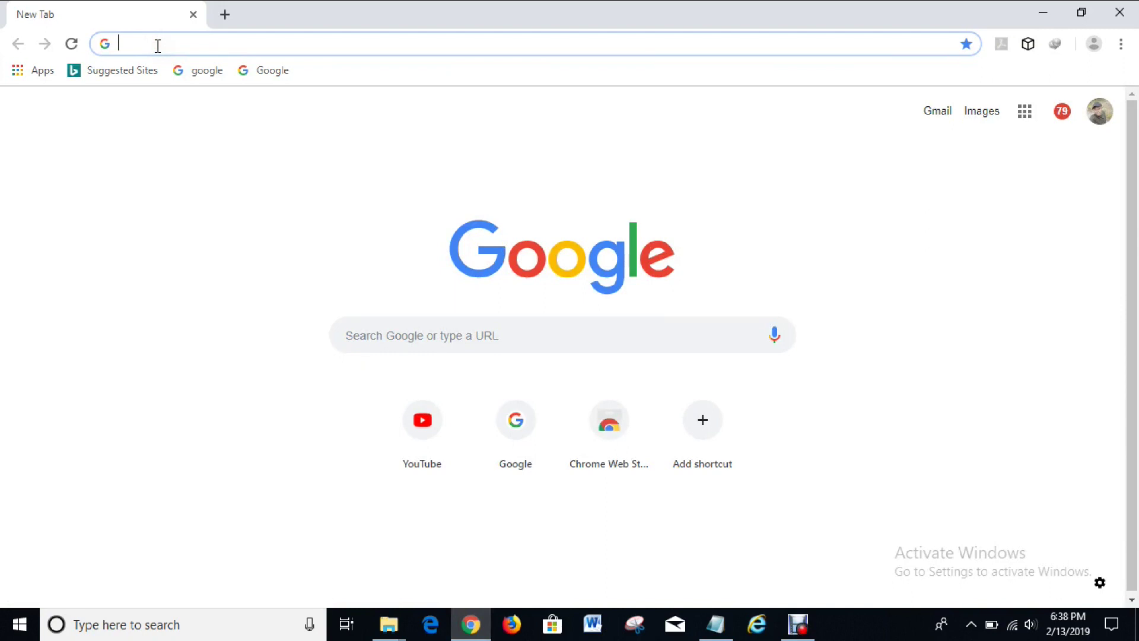
type("nchsoftware.com")
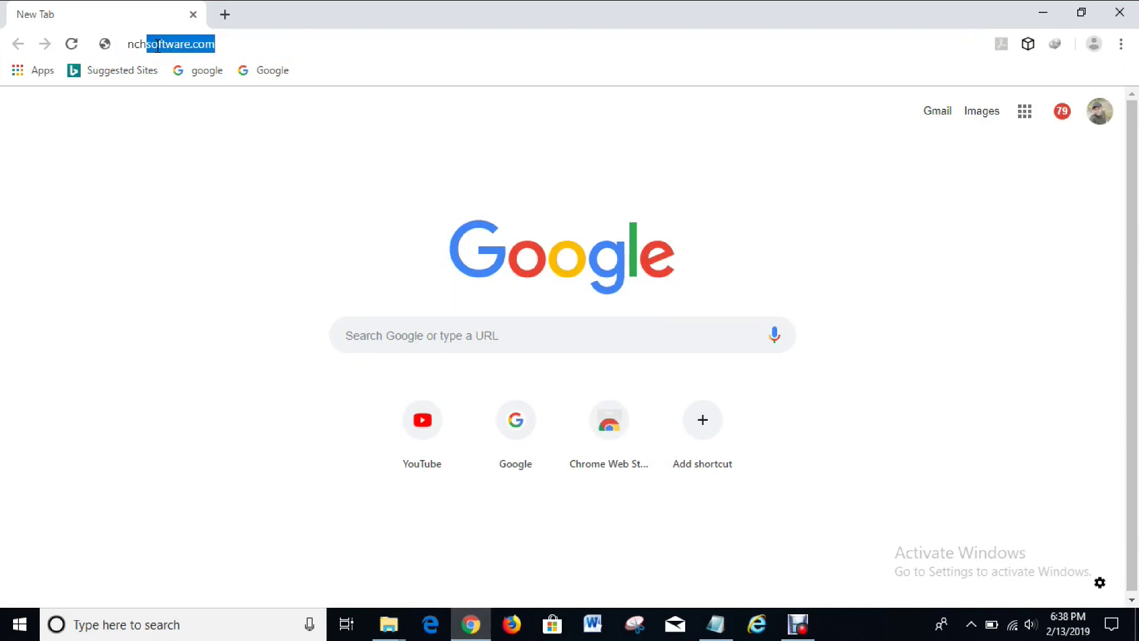
key("Return")
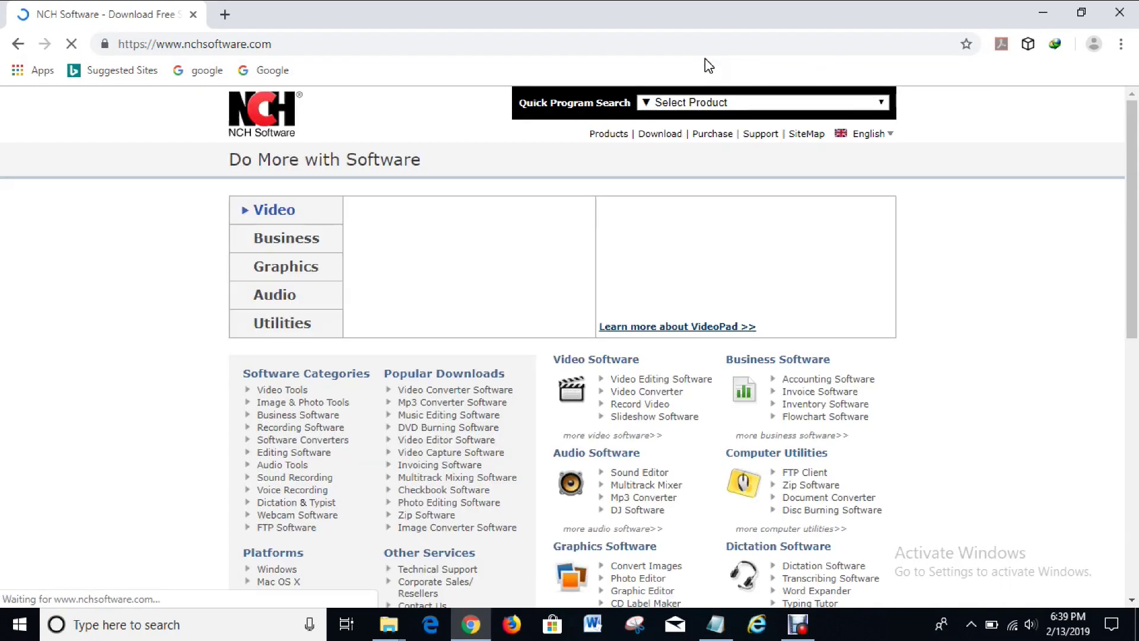
Open the site's Download menu and its full list of downloads
left_click(581, 134)
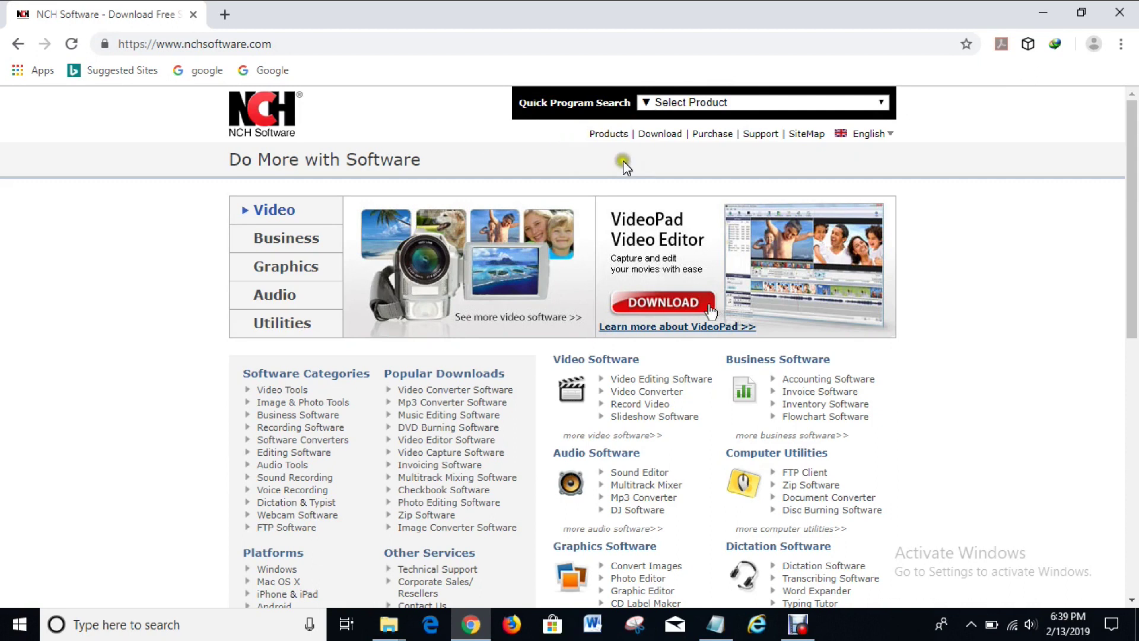
mouse_move(659, 136)
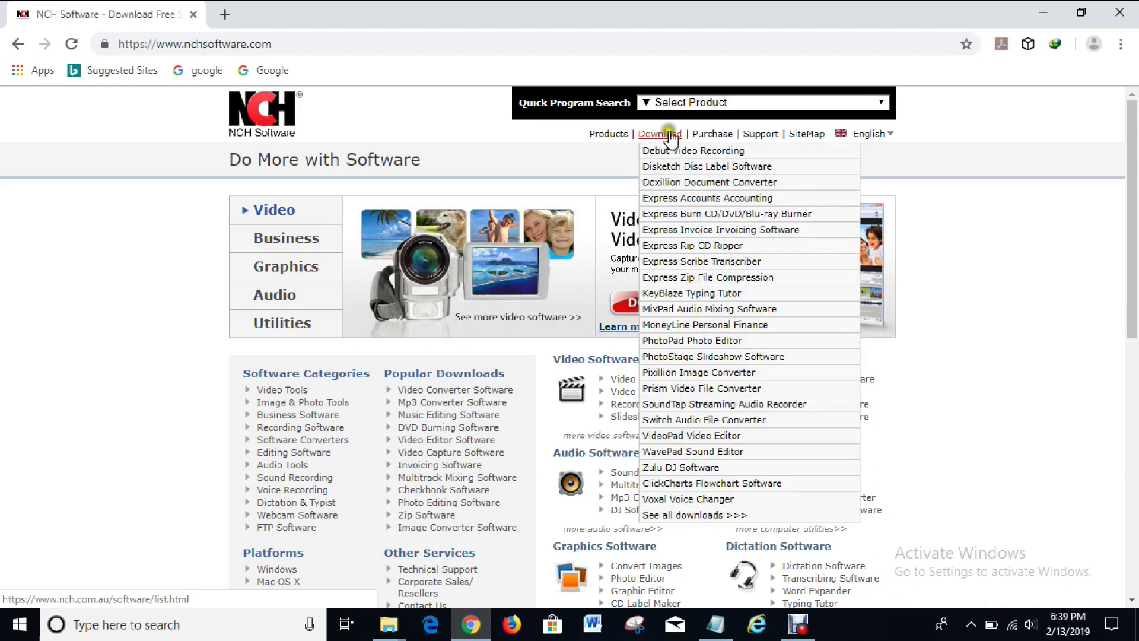
left_click(667, 151)
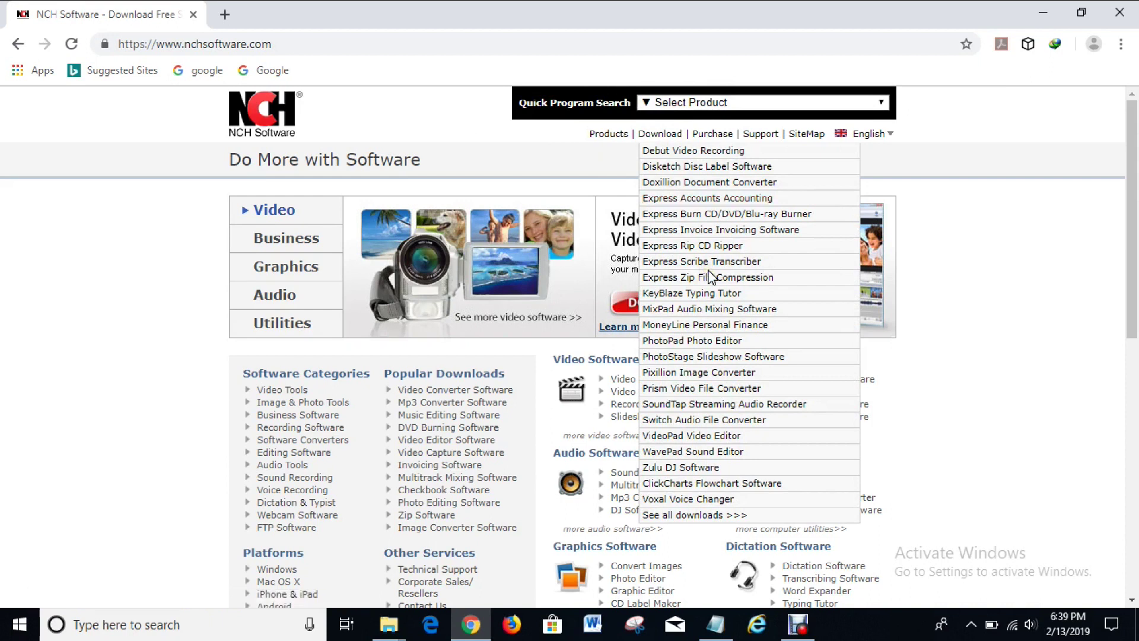
left_click(680, 132)
mouse_move(676, 133)
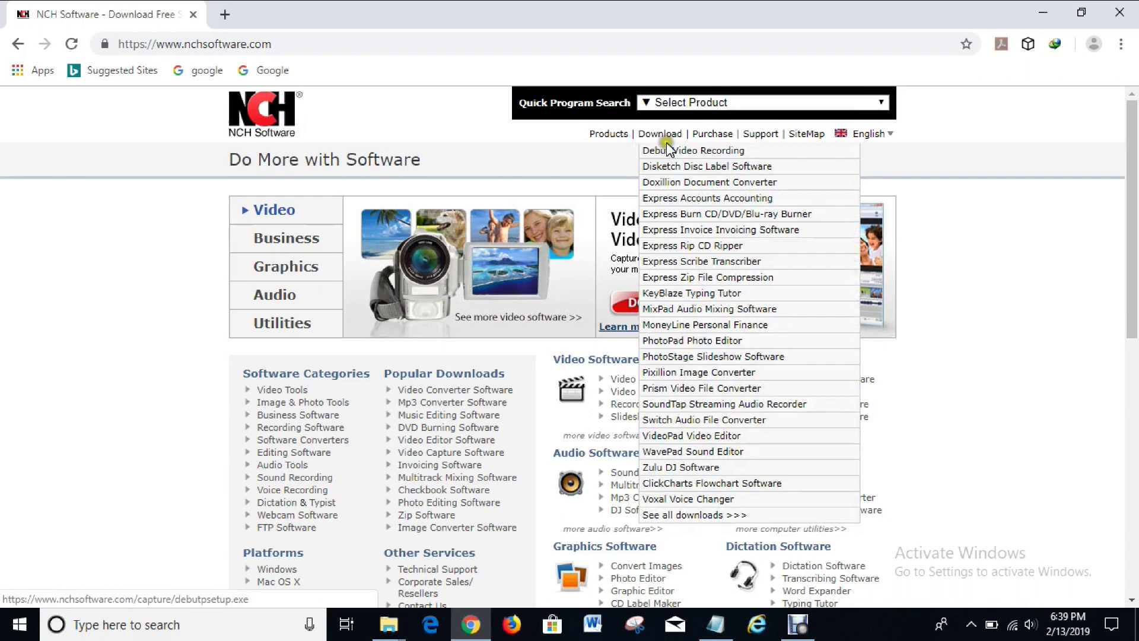
left_click(687, 516)
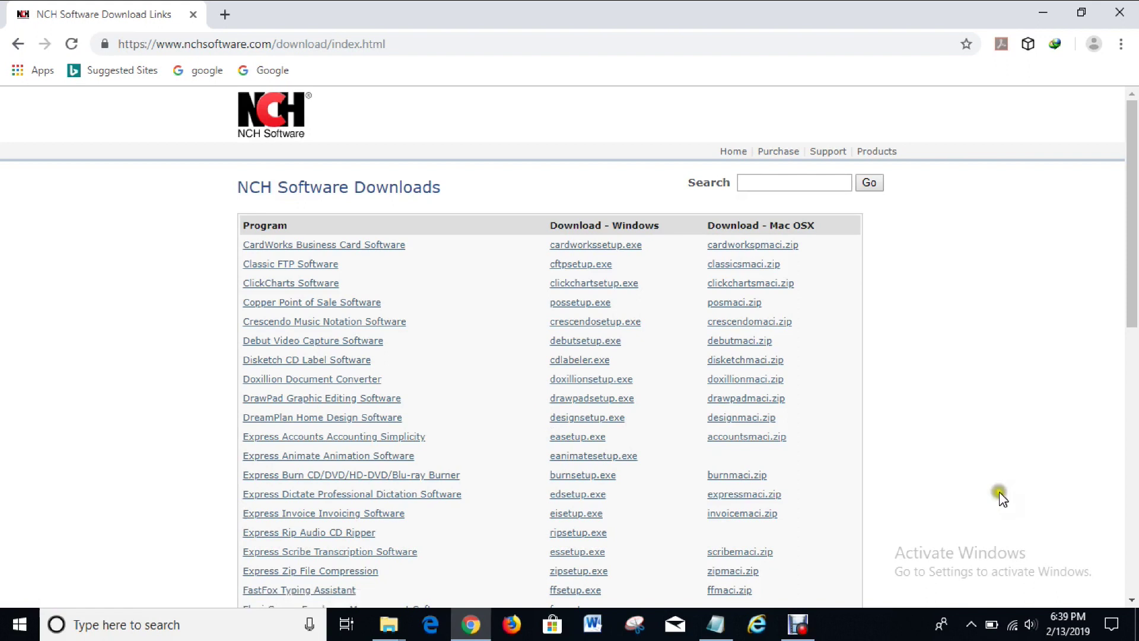
Search the downloads for 'golden videos' to reach the Golden Videos VHS to DVD Converter page
left_click(1133, 525)
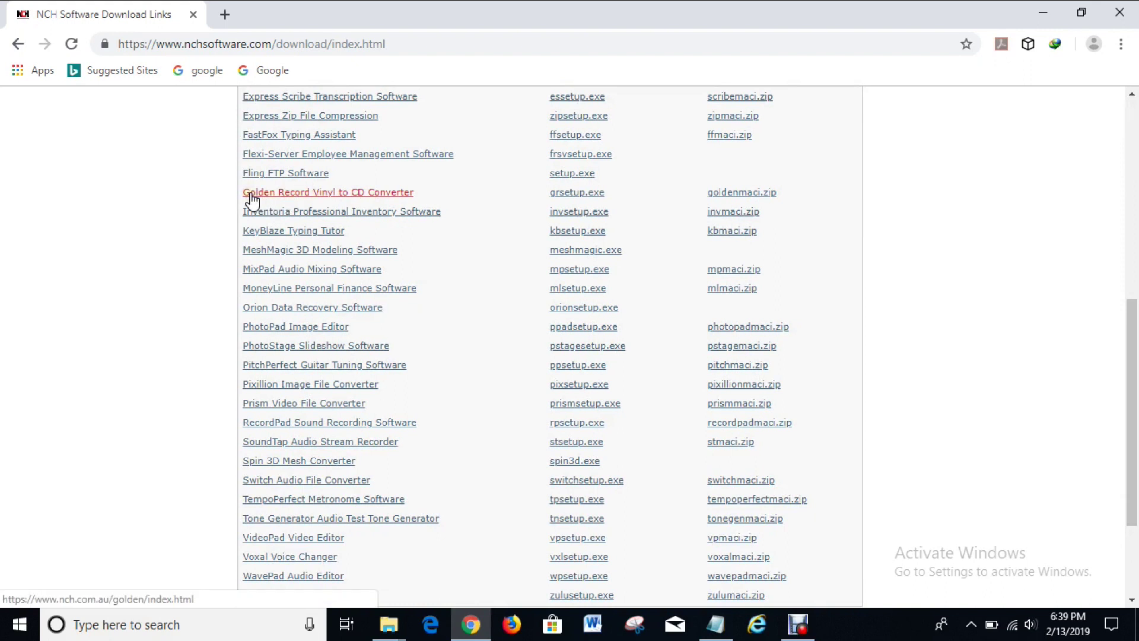
left_click(1126, 152)
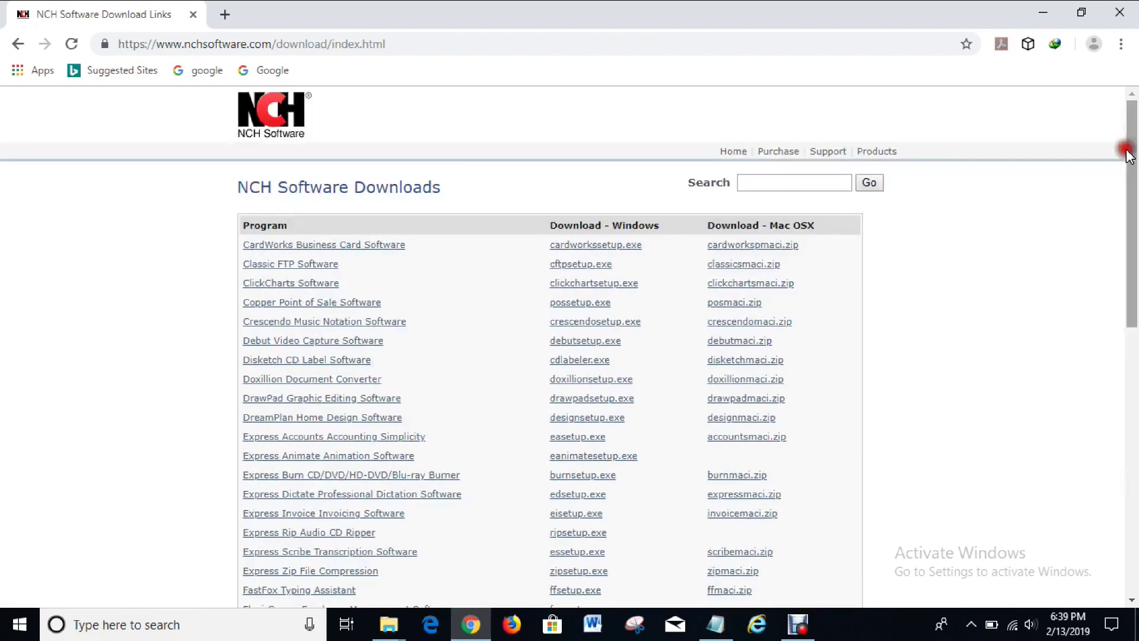
left_click(757, 185)
left_click(757, 185)
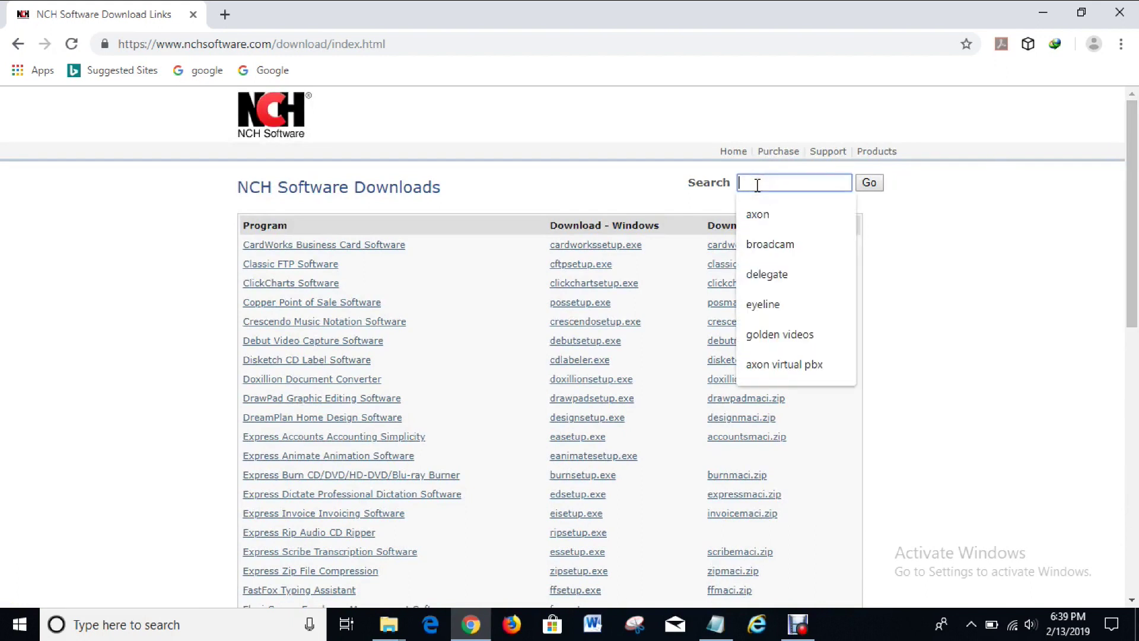
type("golde")
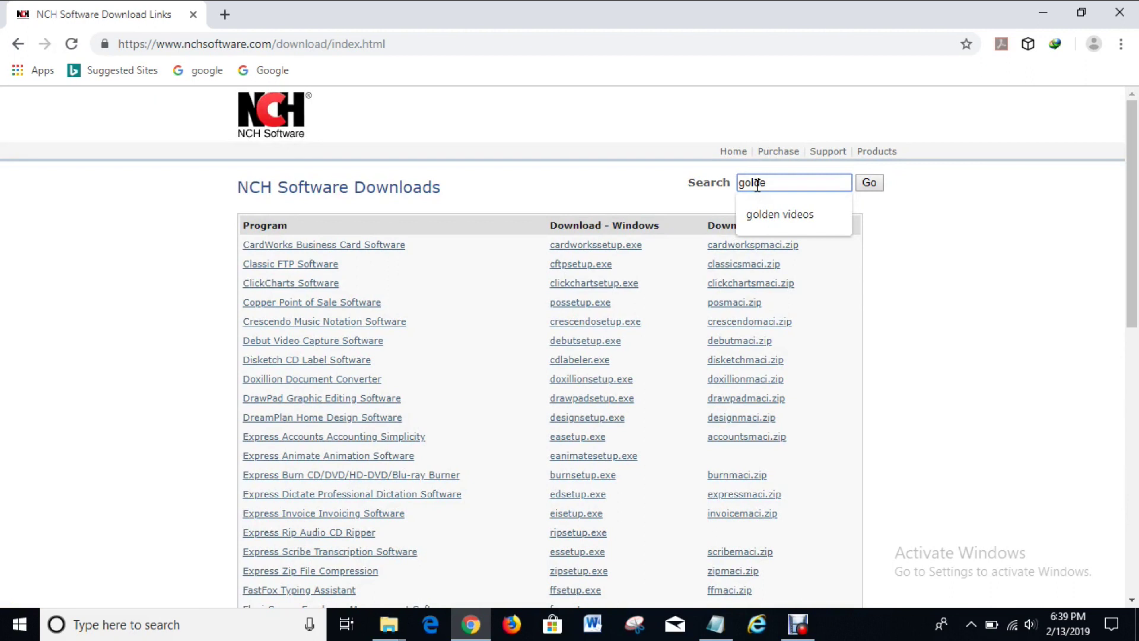
key("Down")
key("Return")
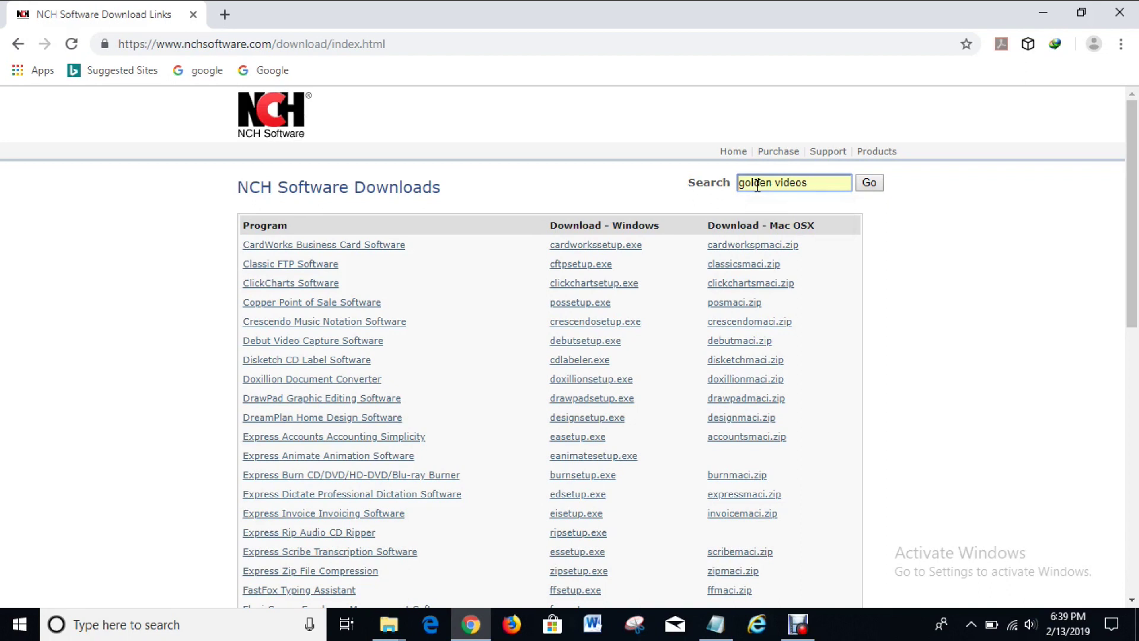
key("Return")
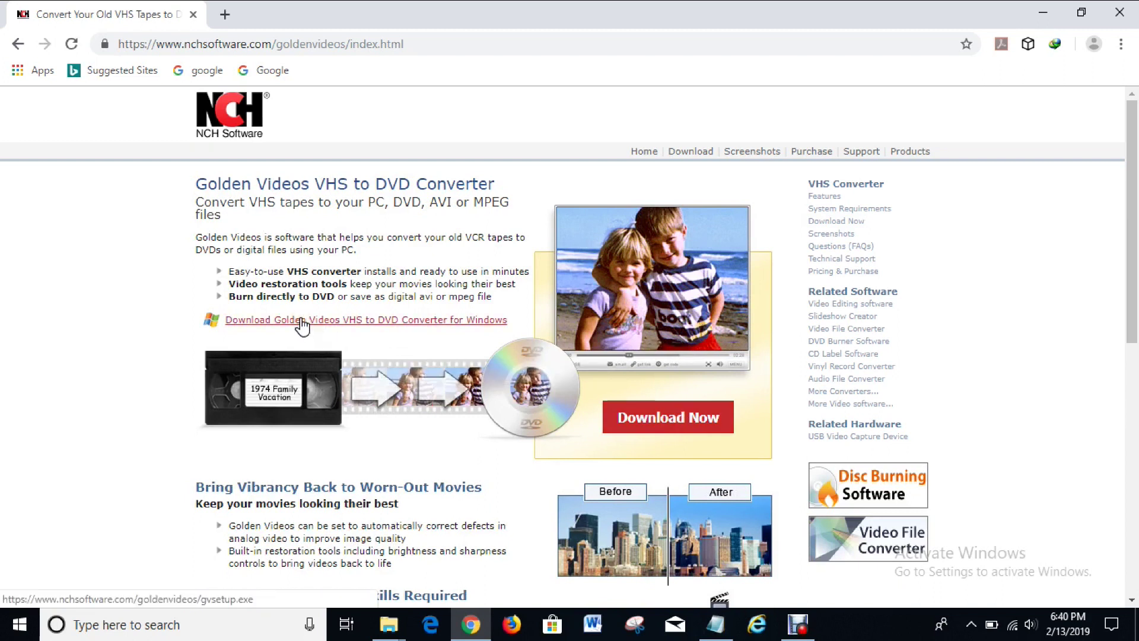
Download gvsetup.exe, the Golden Videos installer for Windows
left_click(369, 324)
left_click(350, 323)
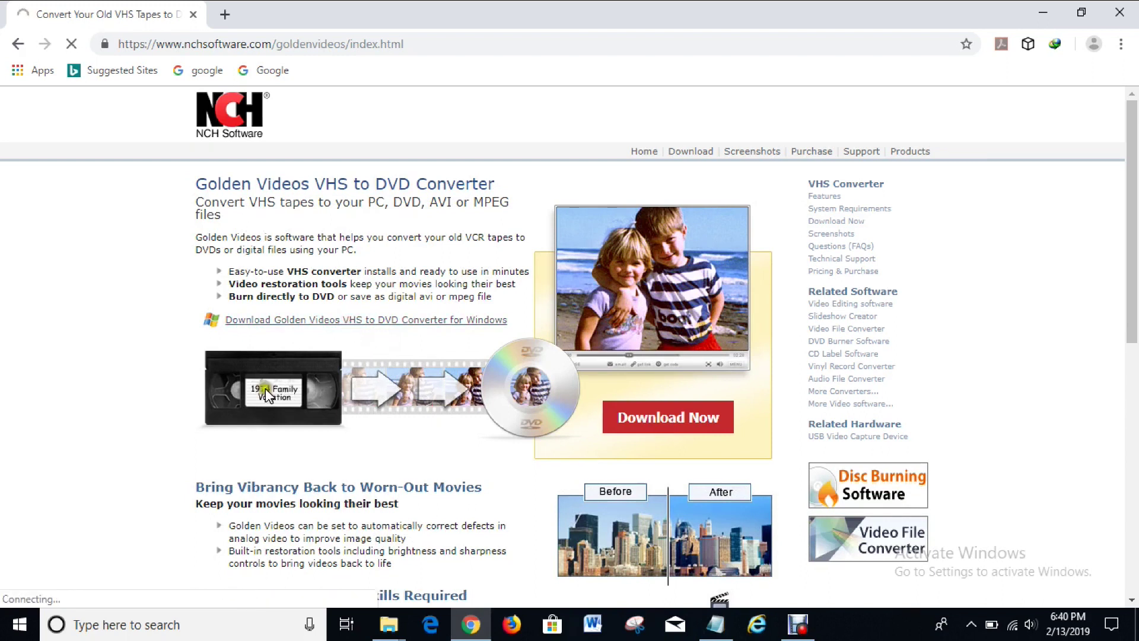
left_click(70, 591)
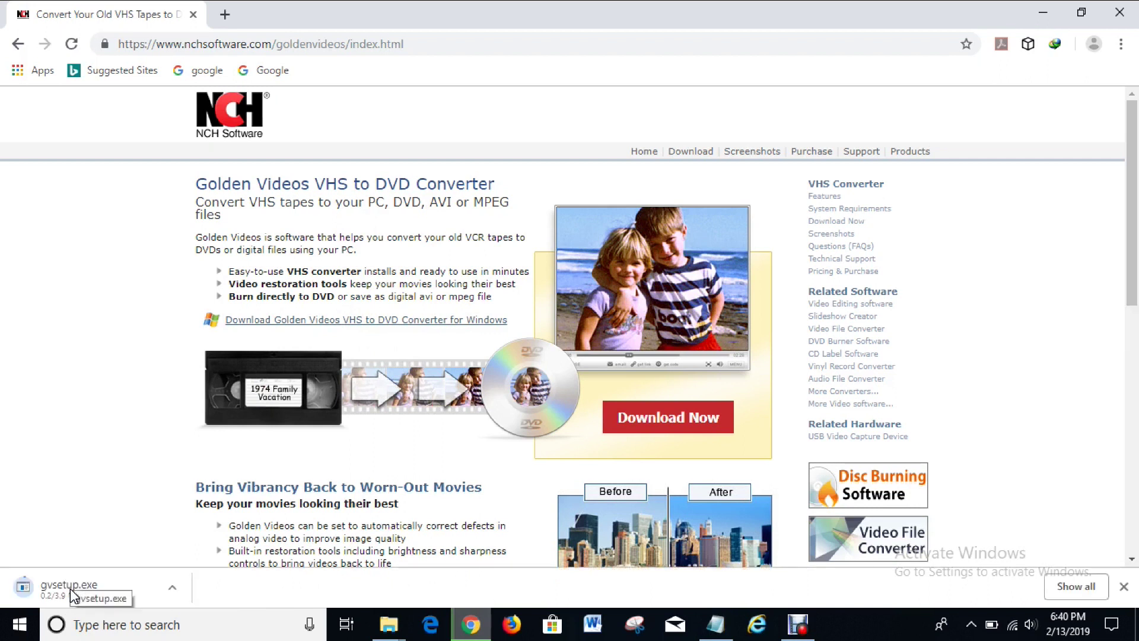
left_click(212, 587)
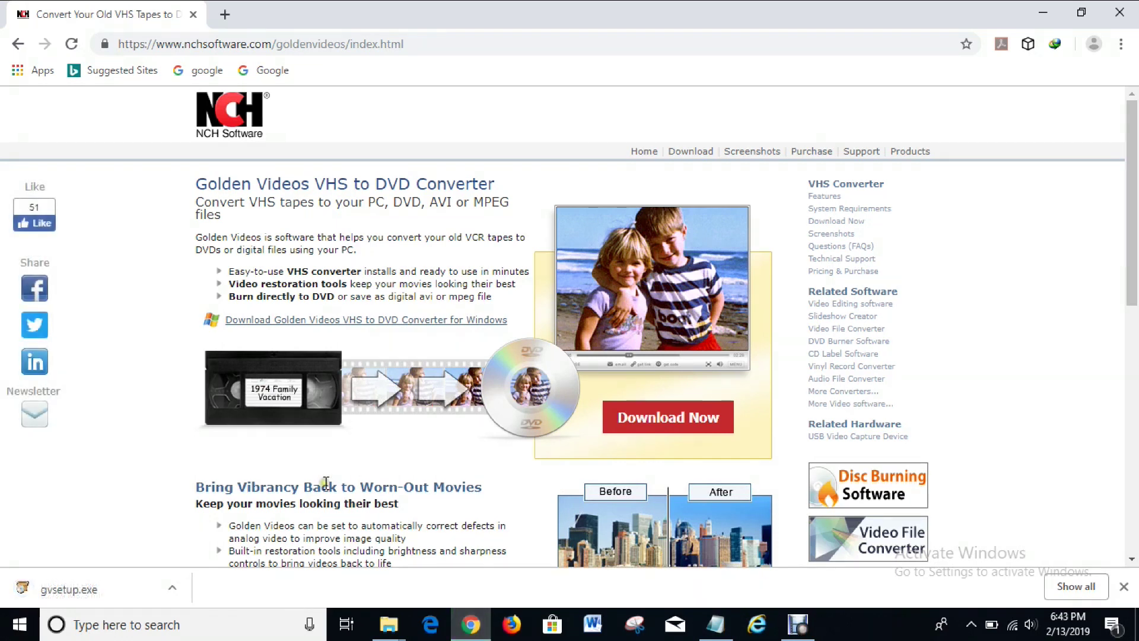
left_click(174, 588)
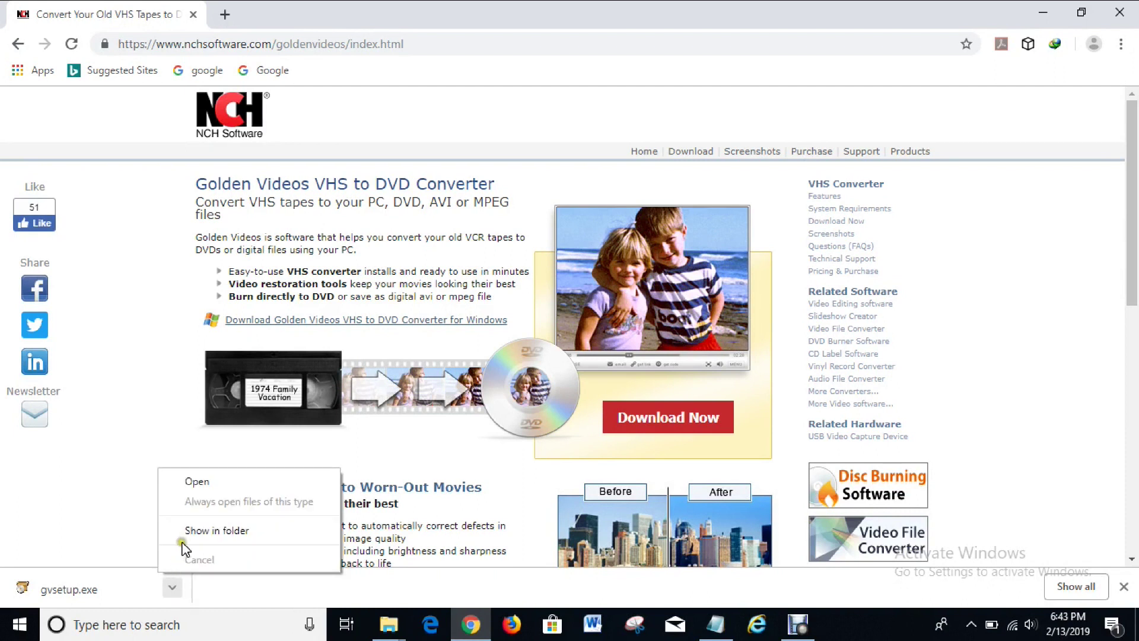
Open gvsetup.exe from Chrome's download bar
left_click(205, 483)
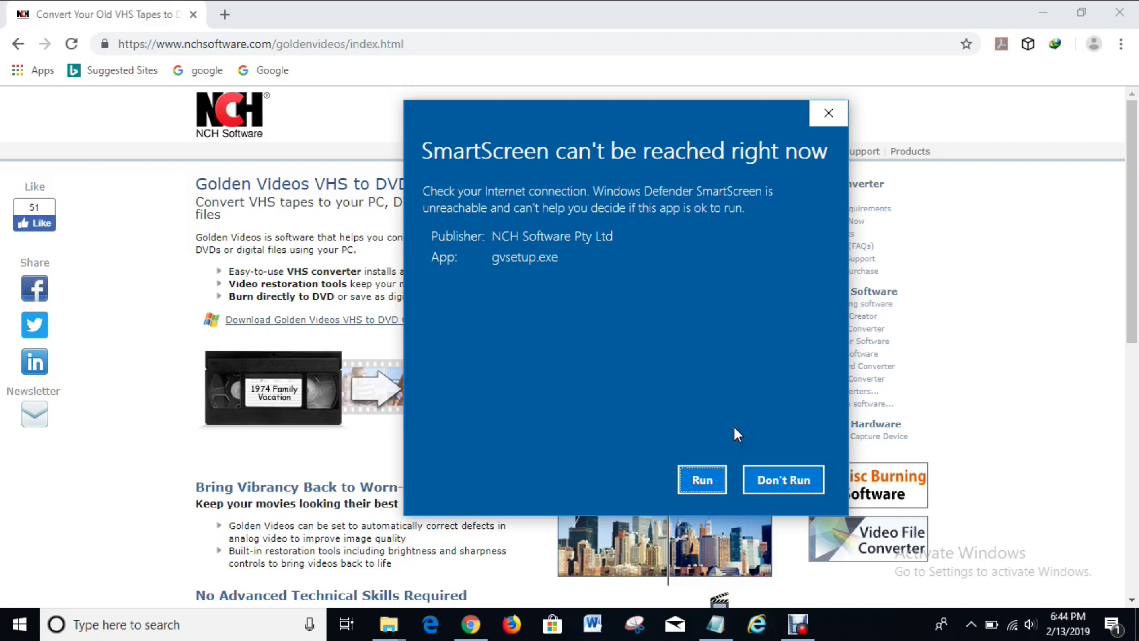
Run the setup past SmartScreen and accept the license terms to install Golden Videos v3.04
left_click(705, 480)
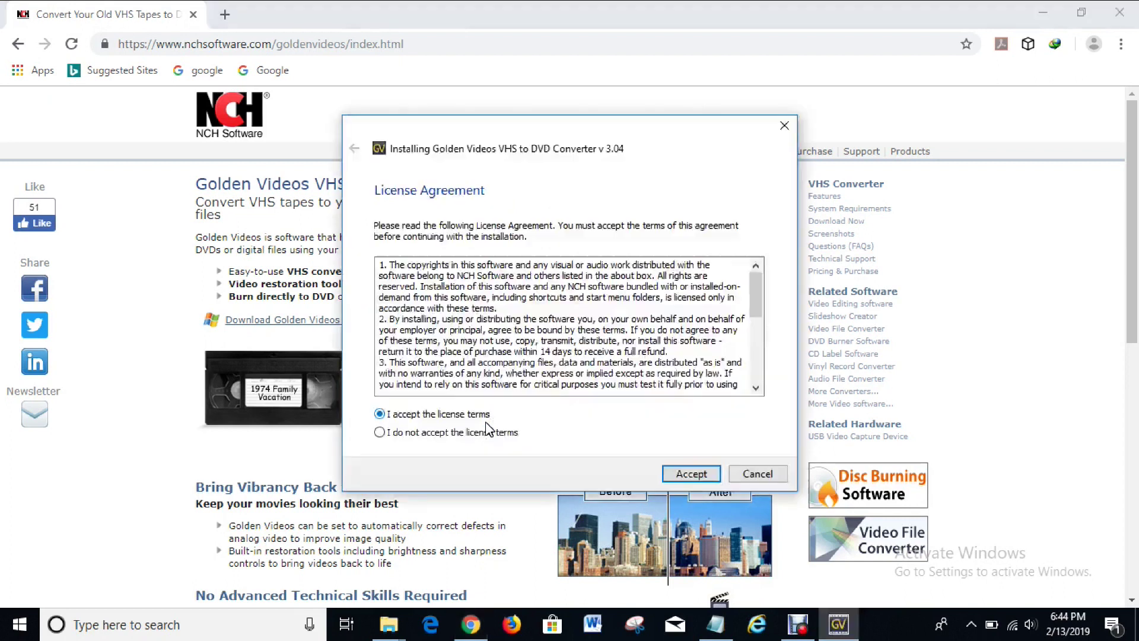
left_click(690, 474)
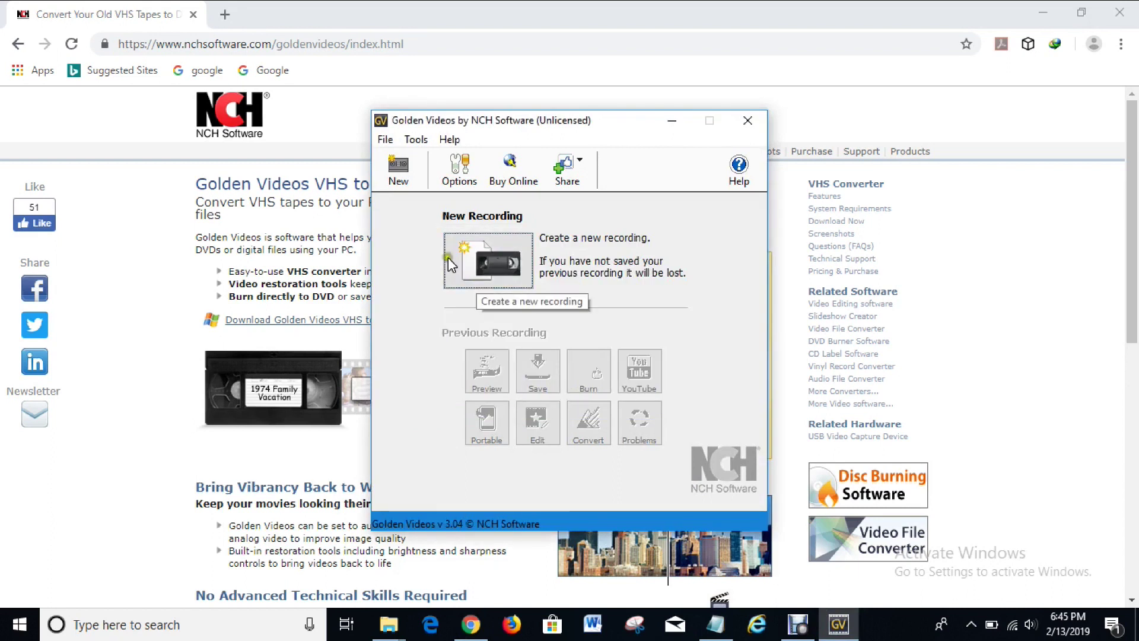
left_click(388, 139)
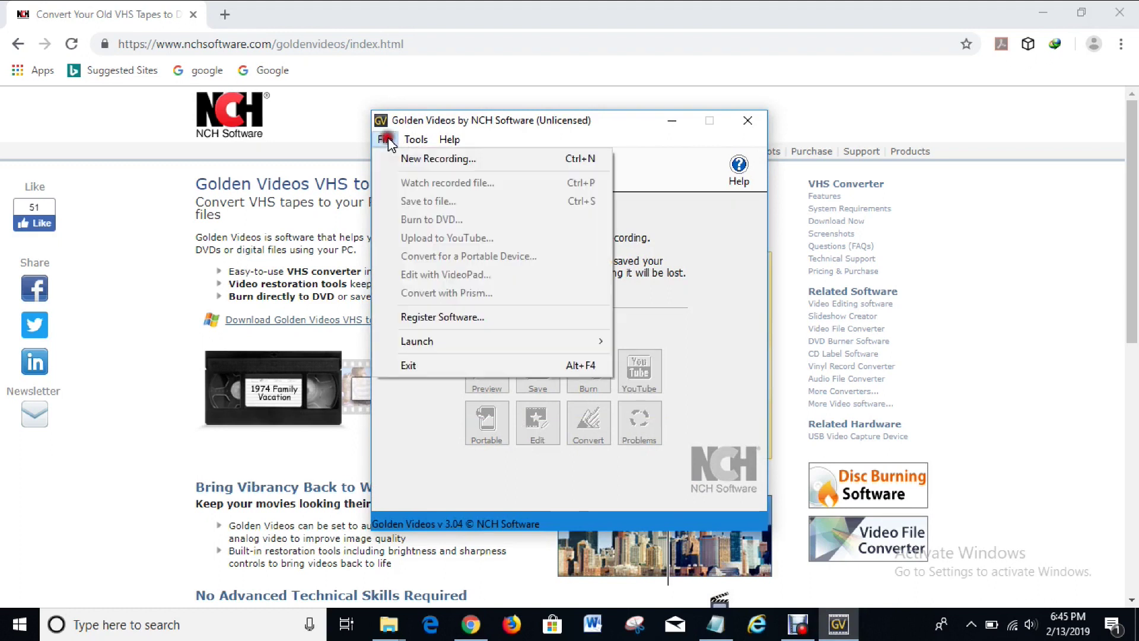
Open File > Register Software and paste in the registration code copied from Notepad
left_click(466, 321)
left_click(588, 259)
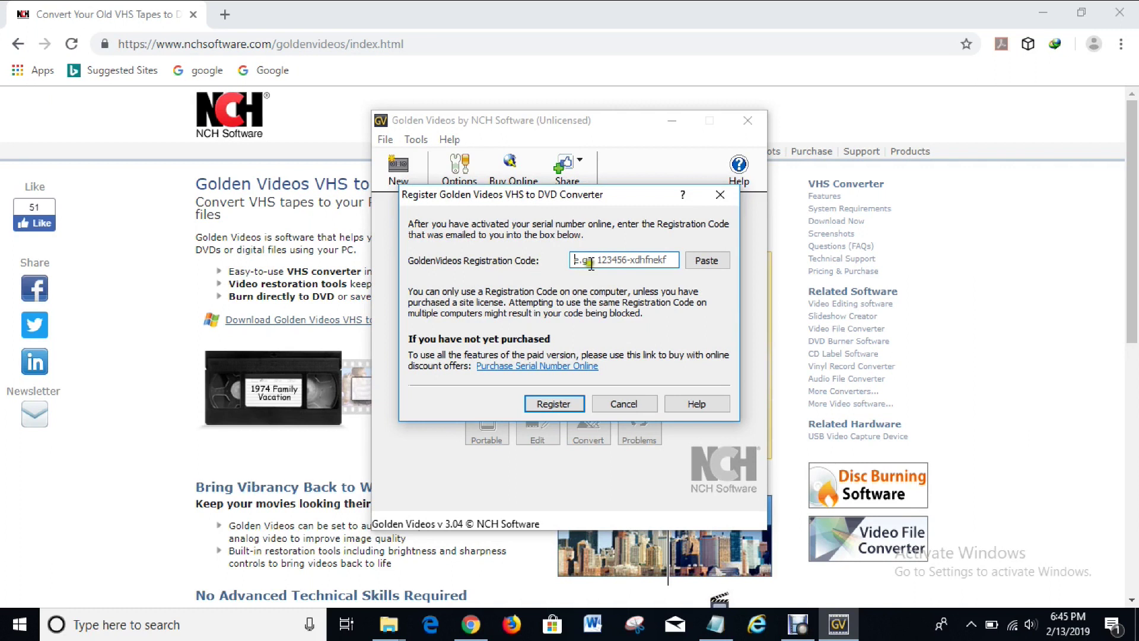
left_click(717, 624)
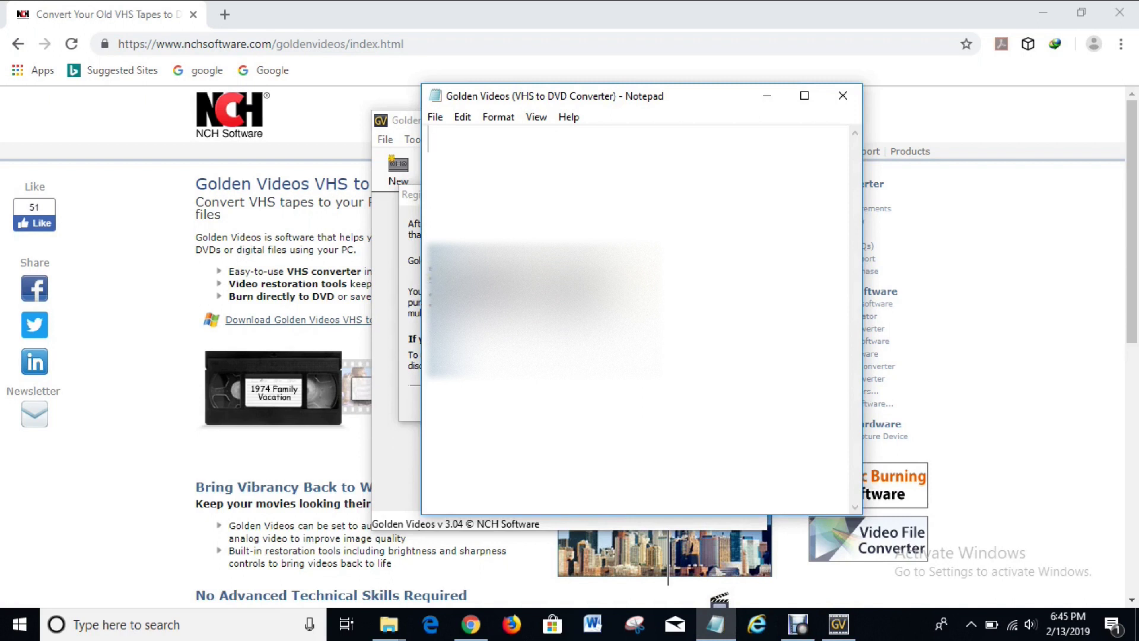
left_click_drag(428, 264, 662, 294)
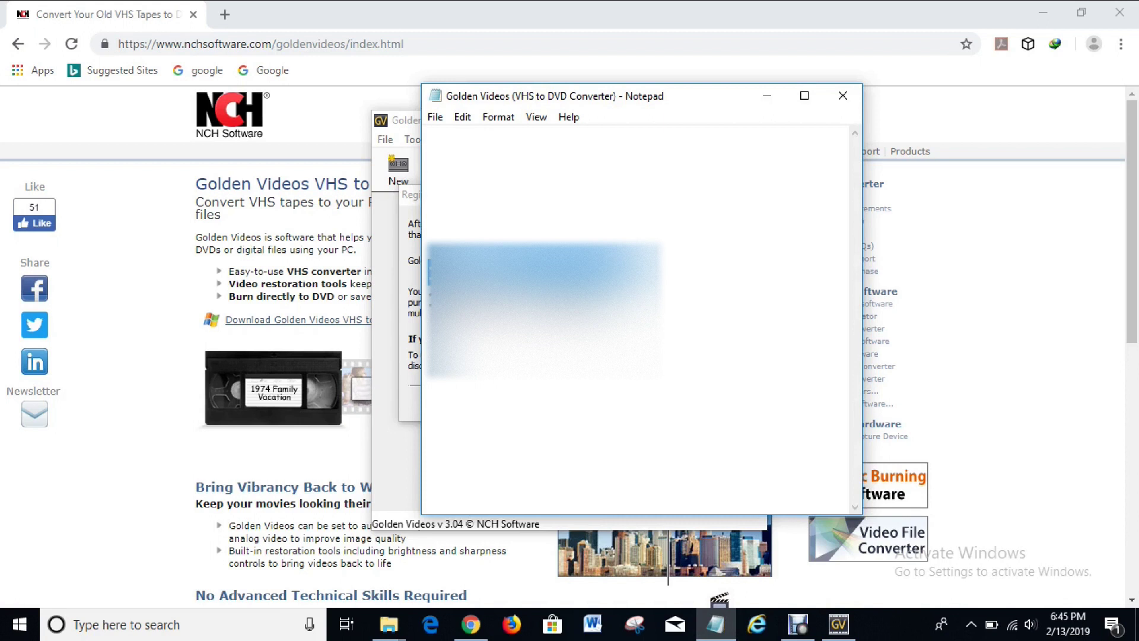
left_click(408, 284)
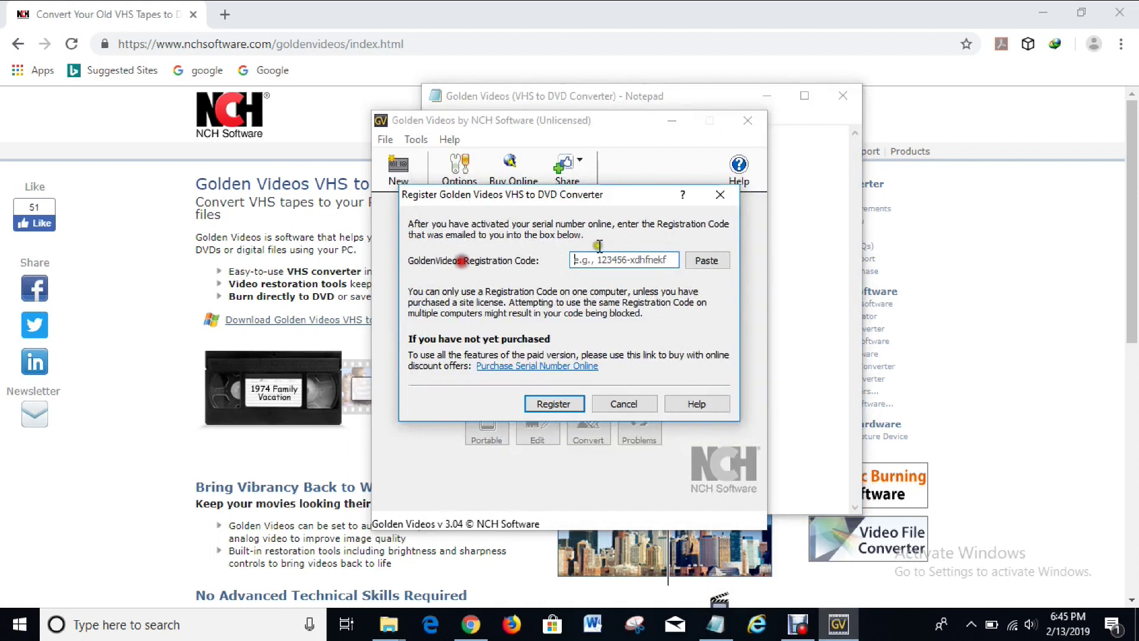
left_click(582, 256)
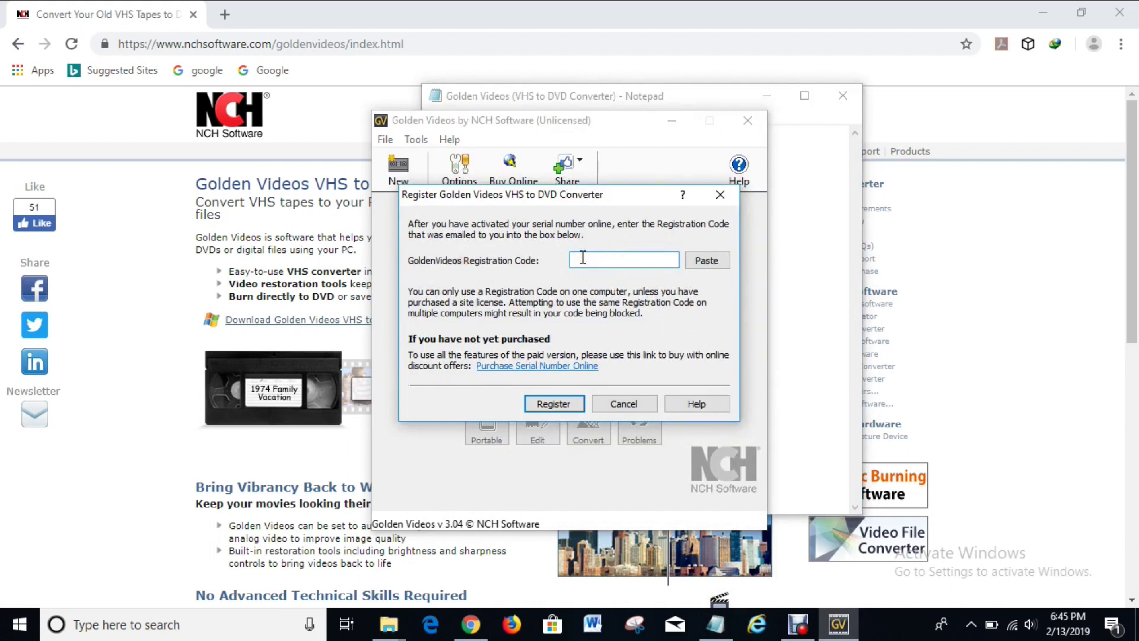
key("ctrl+v")
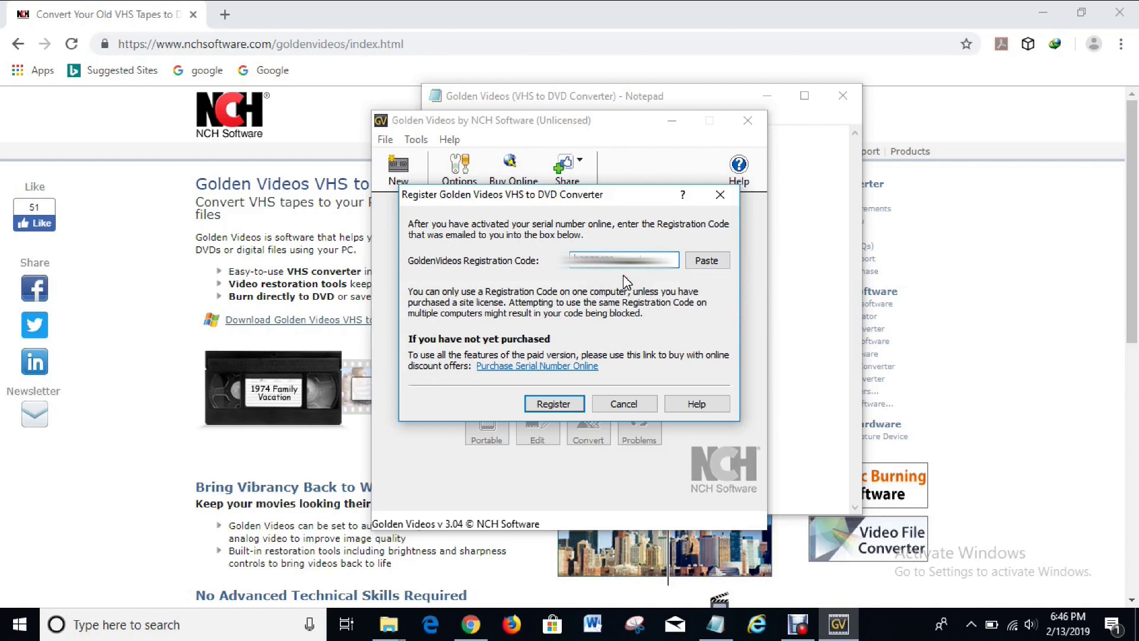
Register the code until it is accepted, then minimize Chrome's thank-you page
left_click(558, 404)
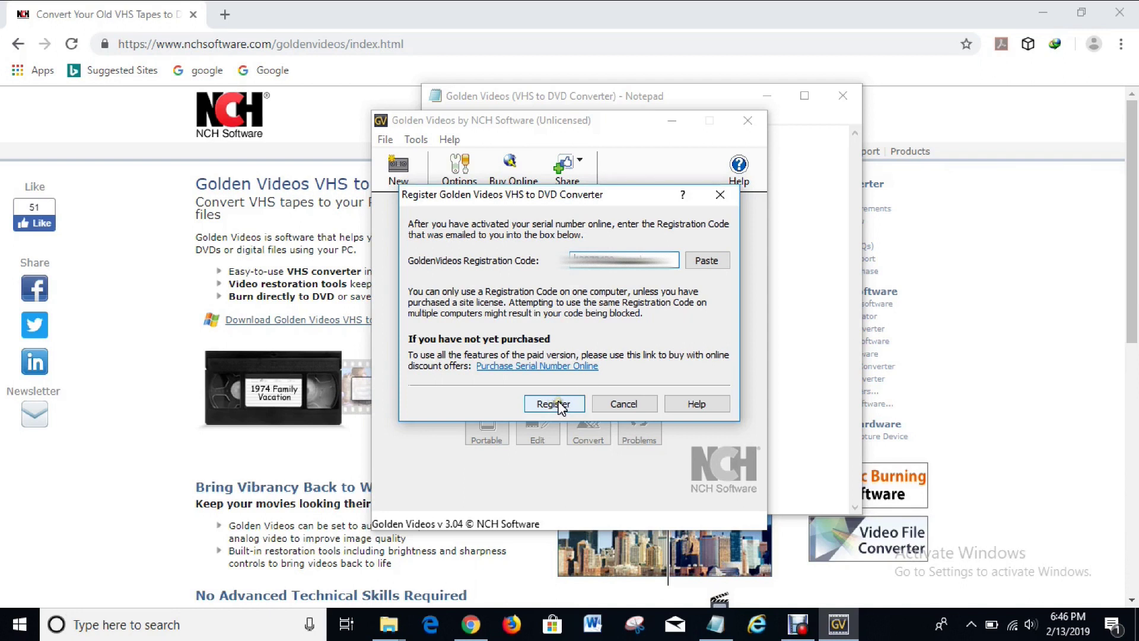
left_click(555, 407)
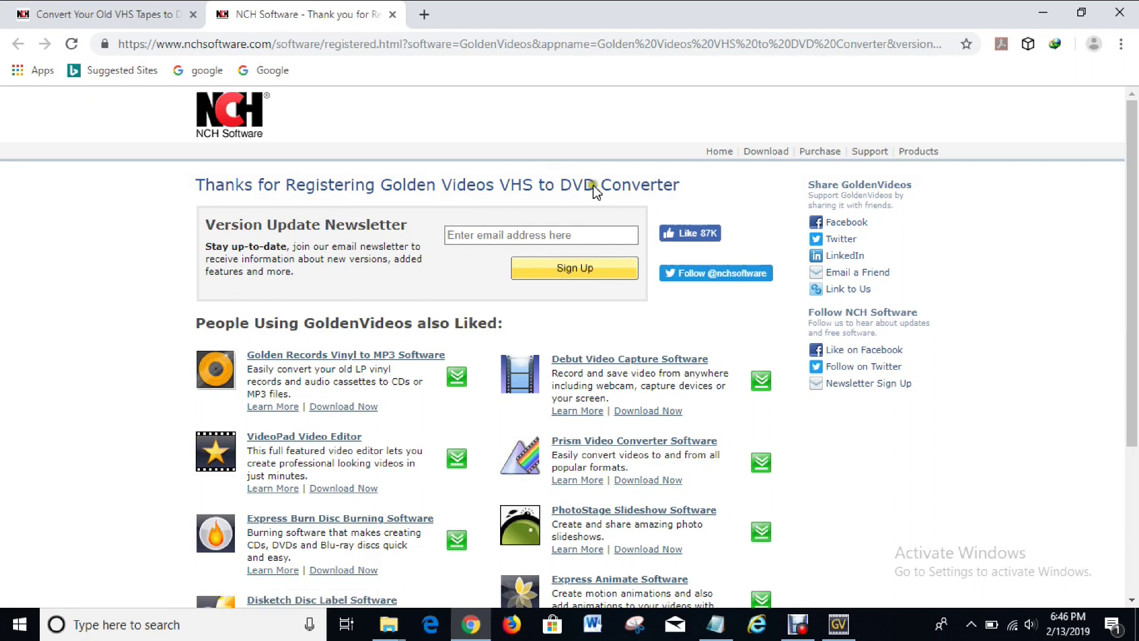
left_click(1038, 11)
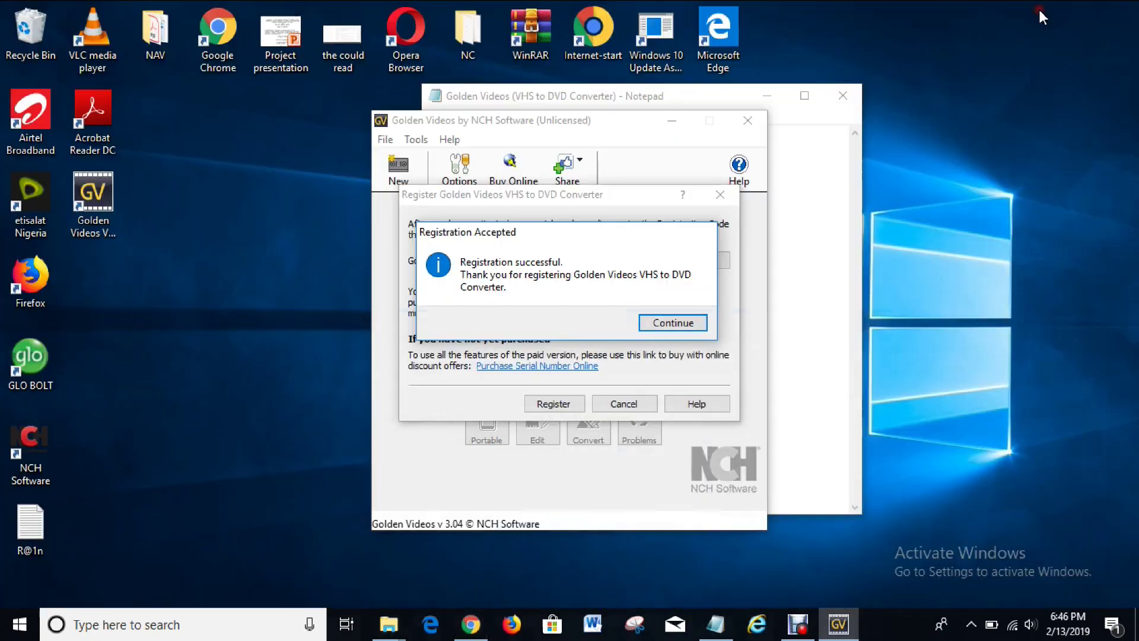
Dismiss the registration success message and postpone the software backup to later
left_click(680, 325)
left_click(657, 320)
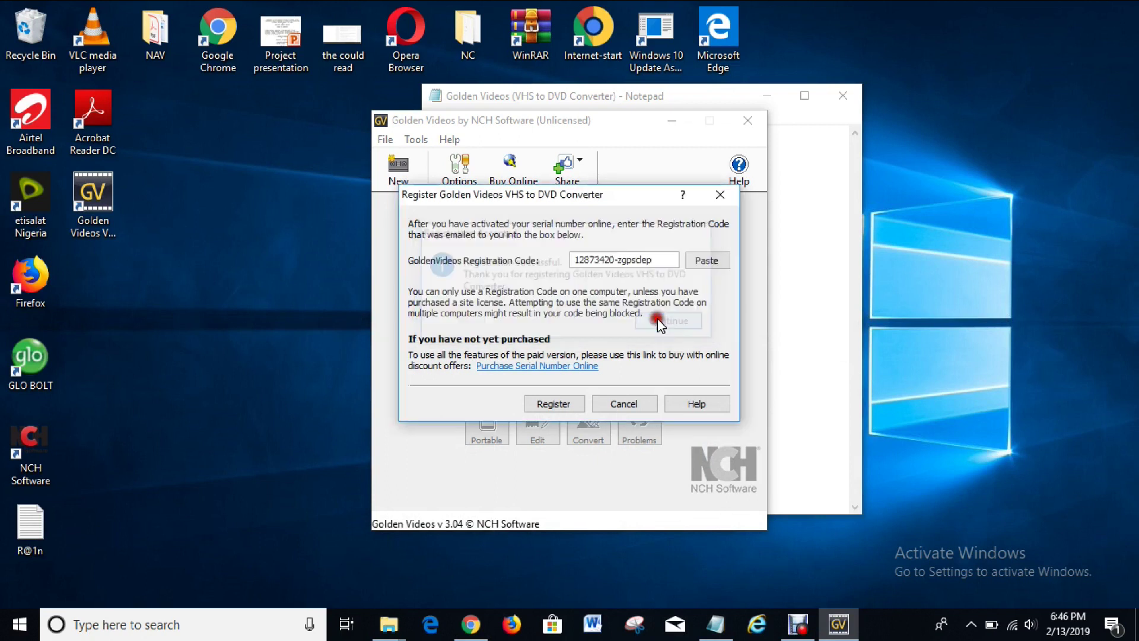
left_click(587, 363)
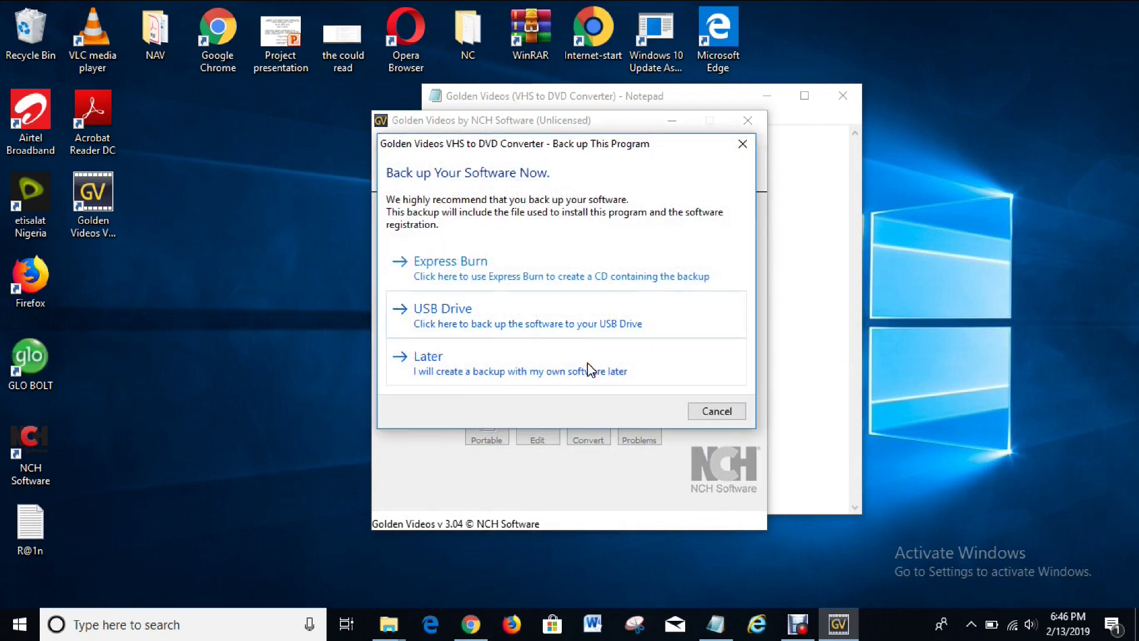
left_click(588, 368)
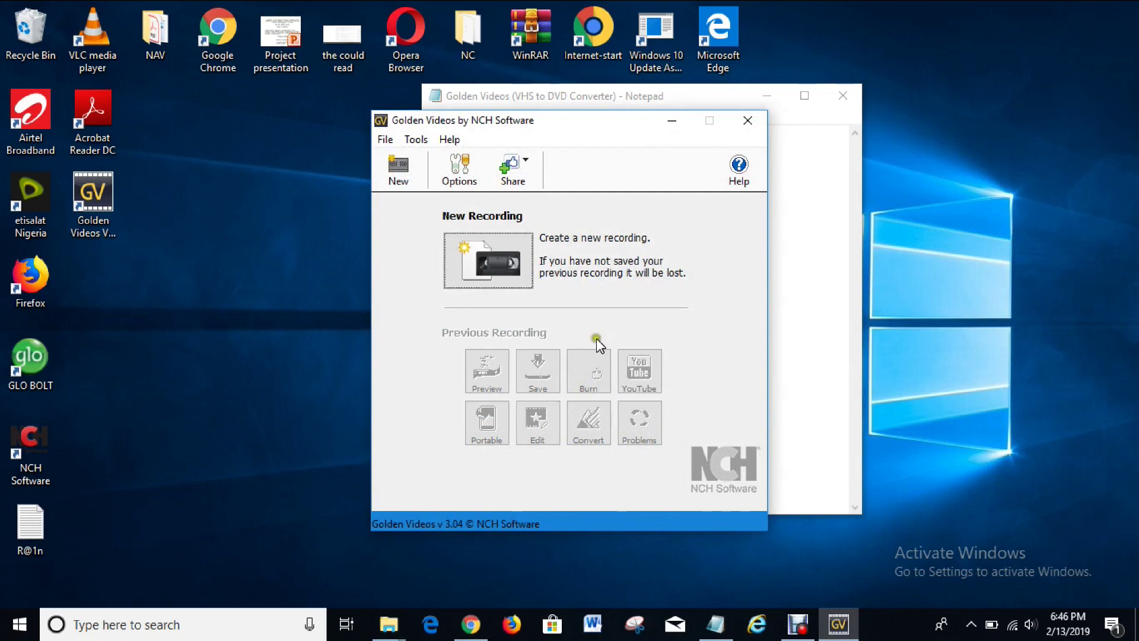
Close the Golden Videos program window
left_click(385, 140)
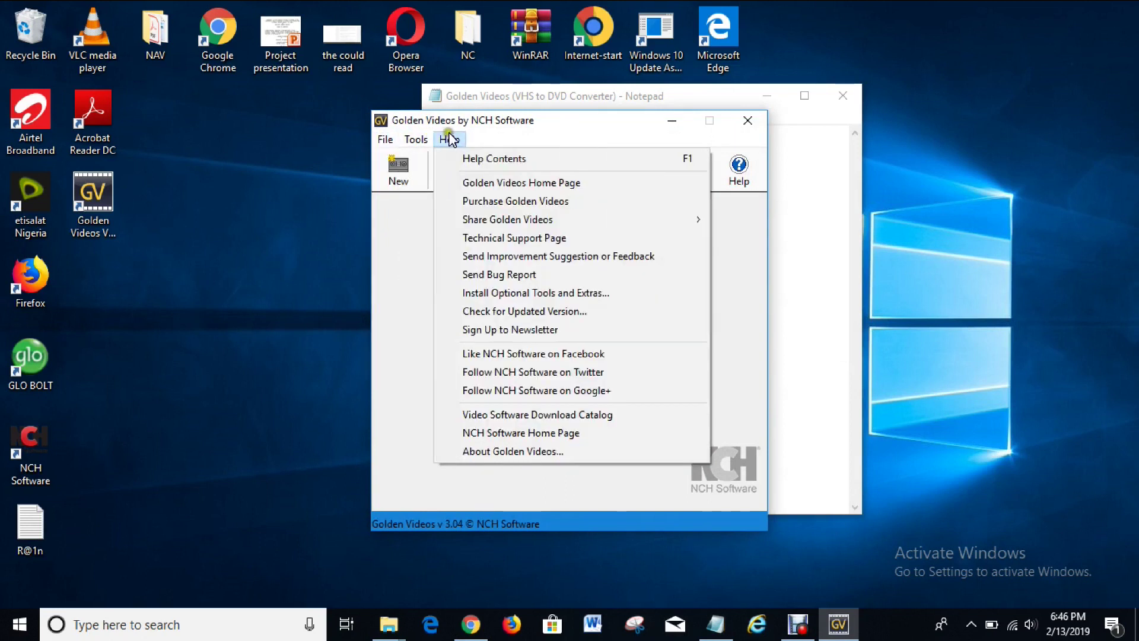
left_click(745, 123)
left_click(745, 125)
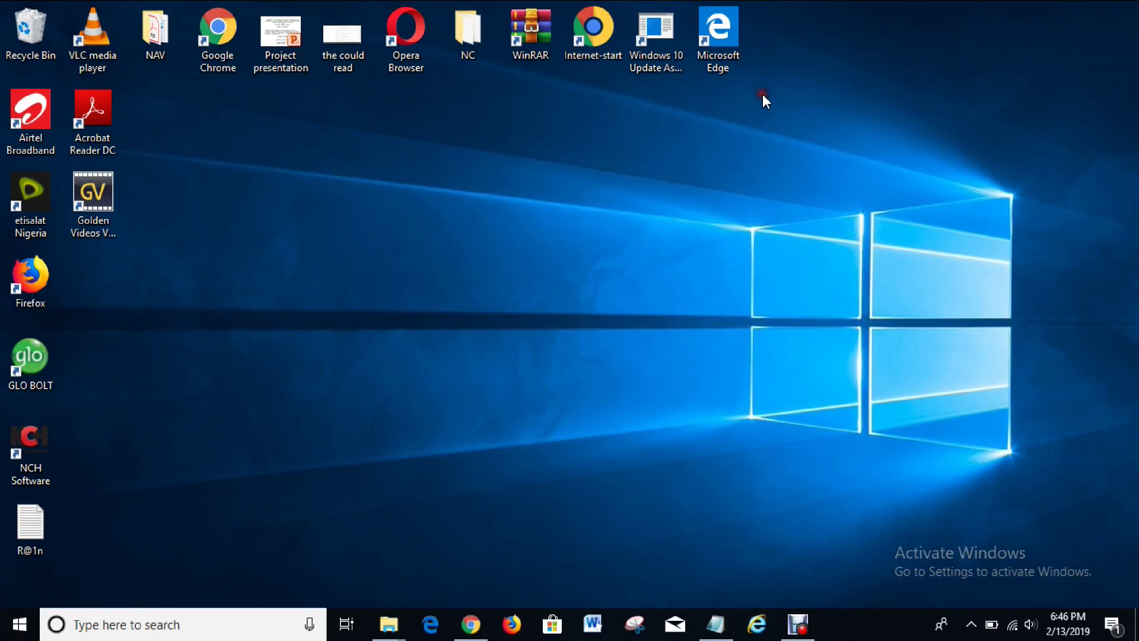
Relaunch Golden Videos from its desktop shortcut to confirm it shows 'Licensed software'
left_click(94, 204)
double_click(94, 205)
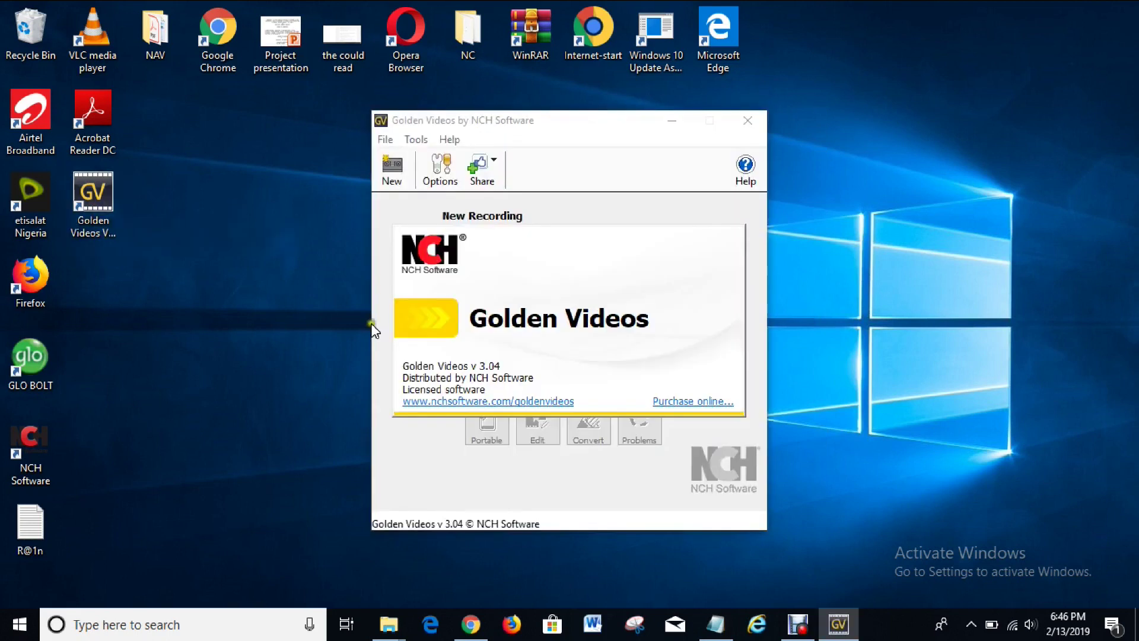